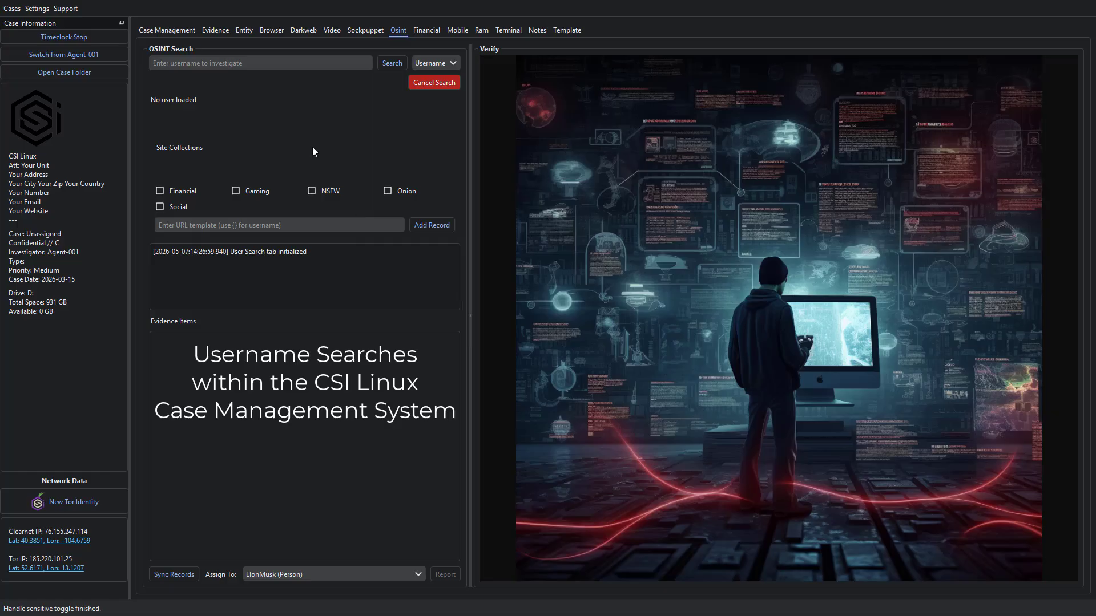
- Include the Financial, Social and Gaming site collections in the OSINT search
{"action": "left_click", "coordinate": [160, 190]}
{"action": "left_click", "coordinate": [159, 207]}
{"action": "left_click", "coordinate": [235, 191]}
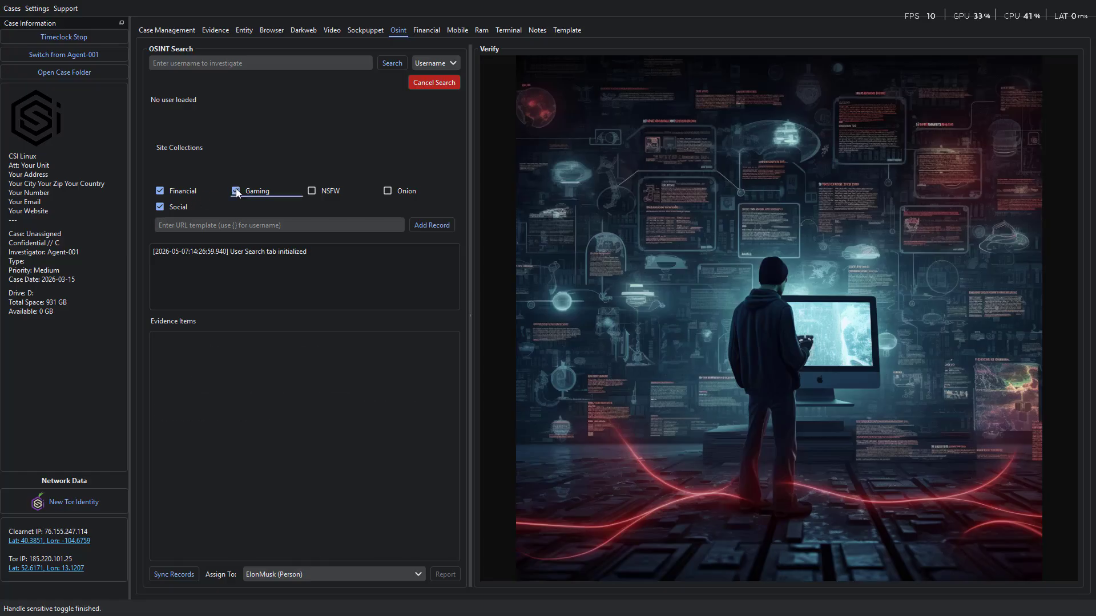
- Run a username search for elonmusk and follow the search log to its latest entries
{"action": "left_click", "coordinate": [256, 62]}
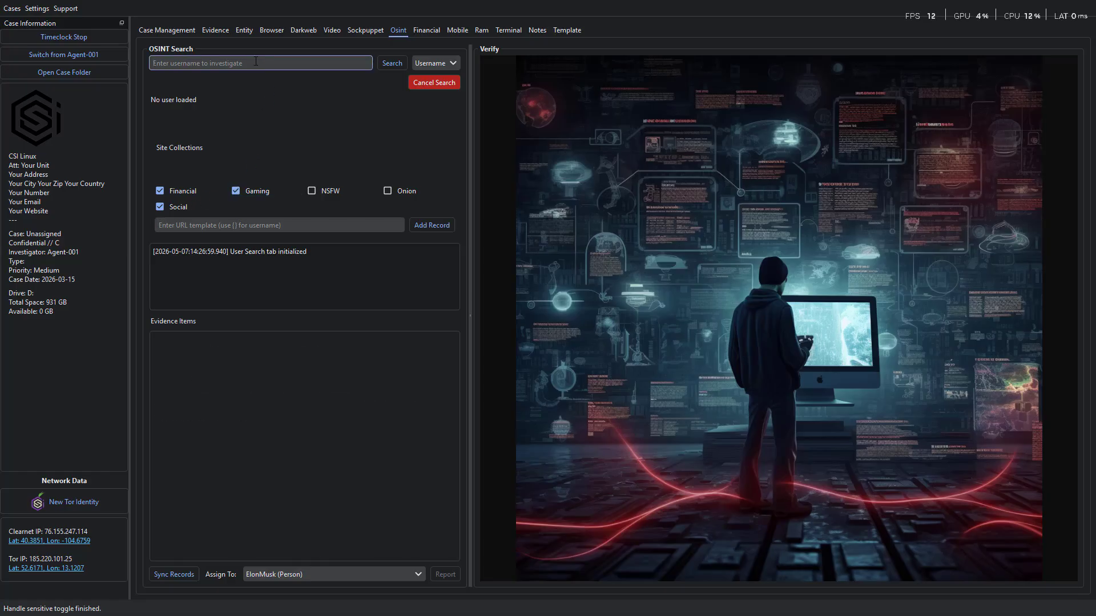
{"action": "type", "text": "e"}
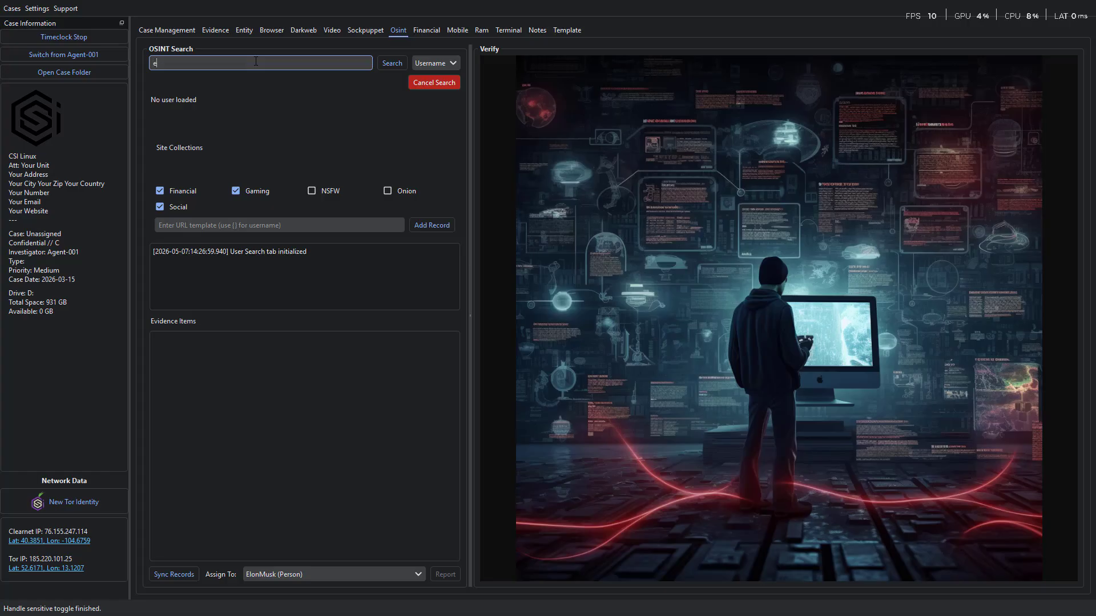
{"action": "type", "text": "lonmusk"}
{"action": "left_click", "coordinate": [229, 529]}
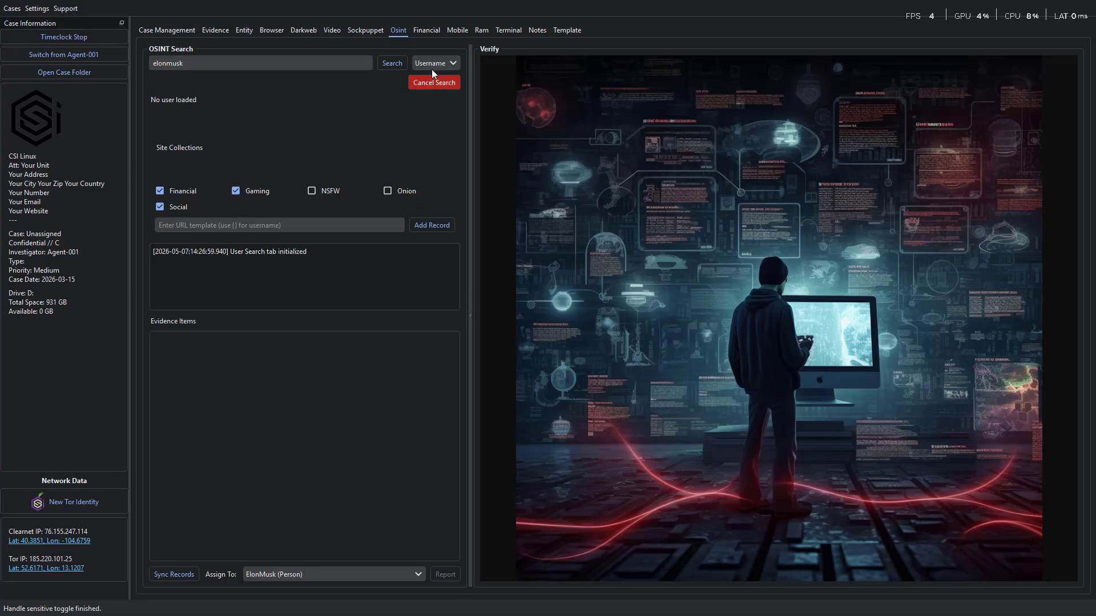
{"action": "left_click", "coordinate": [391, 66]}
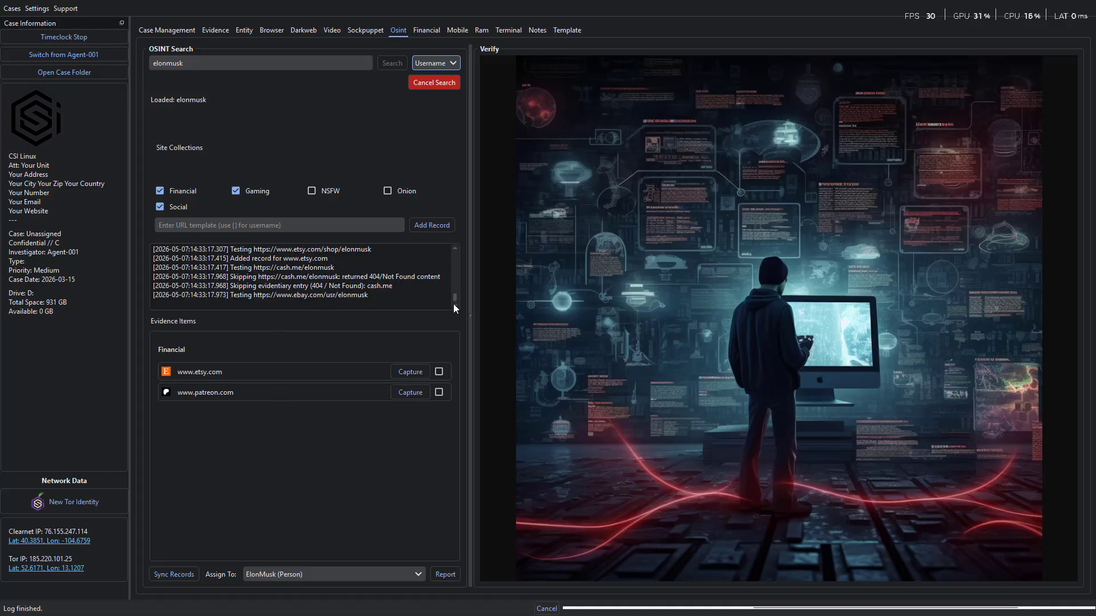
{"action": "left_click_drag", "start_coordinate": [456, 297], "coordinate": [456, 320]}
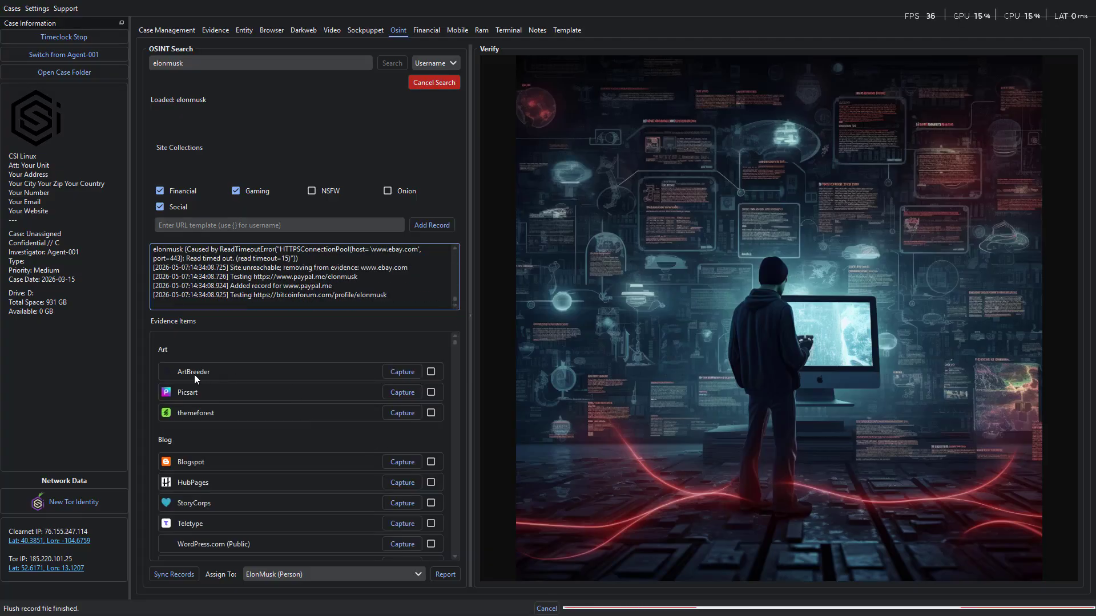
- Preview the ArtBreeder profile, mark it as verified evidence and capture the page
{"action": "mouse_move", "coordinate": [194, 375]}
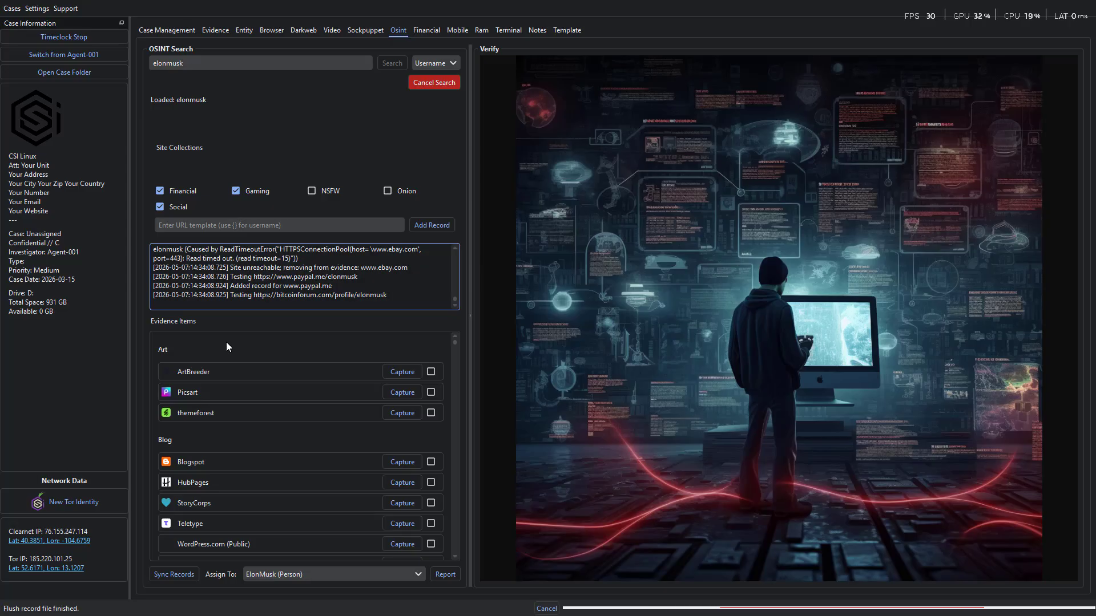
{"action": "left_click", "coordinate": [198, 375]}
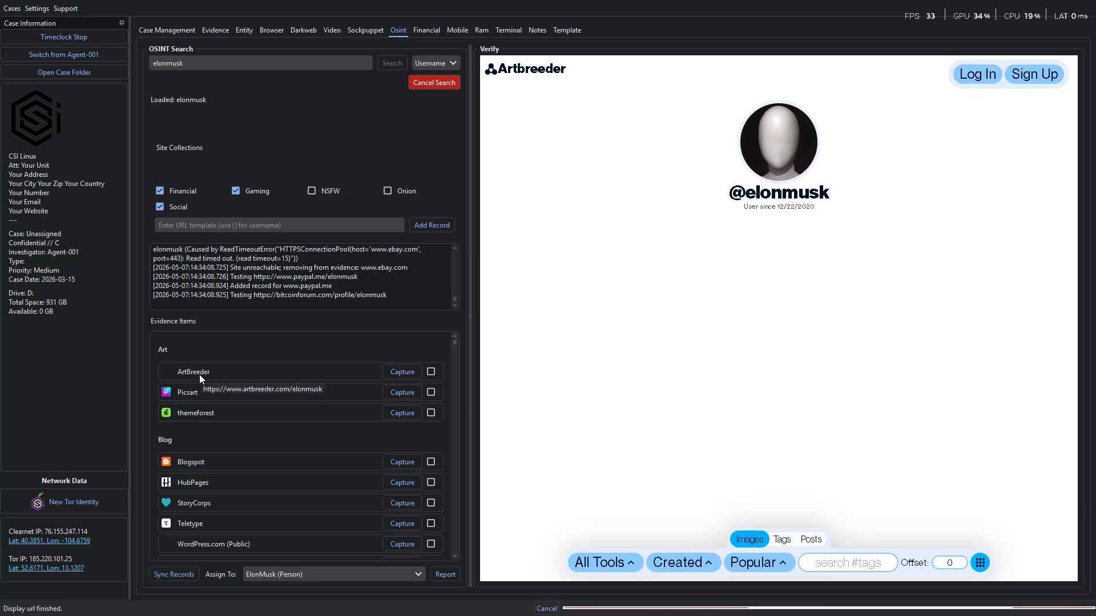
{"action": "left_click", "coordinate": [431, 372]}
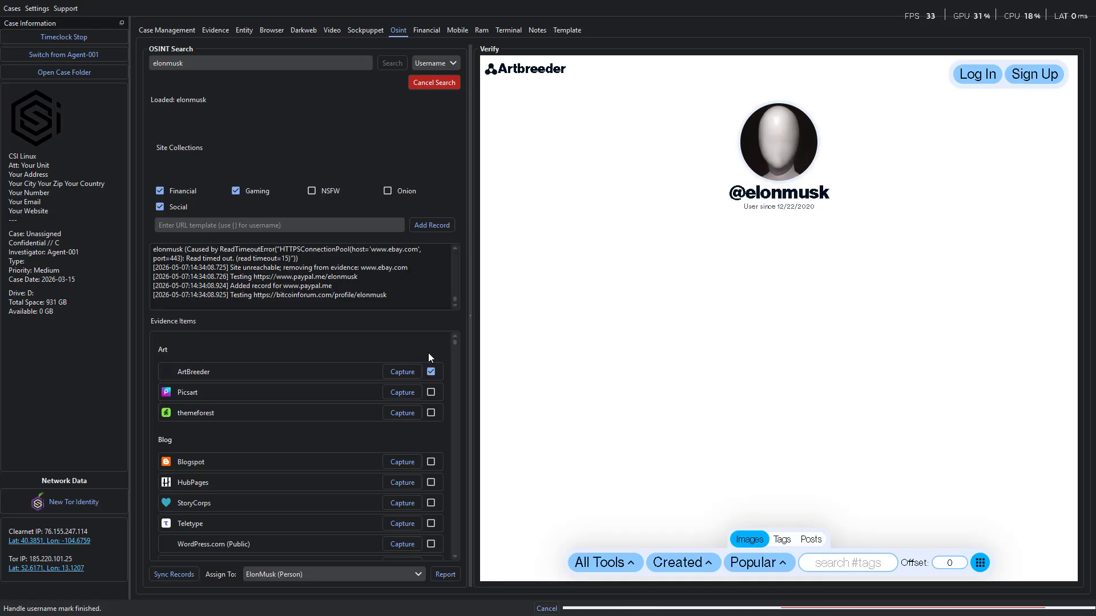
{"action": "left_click", "coordinate": [399, 371]}
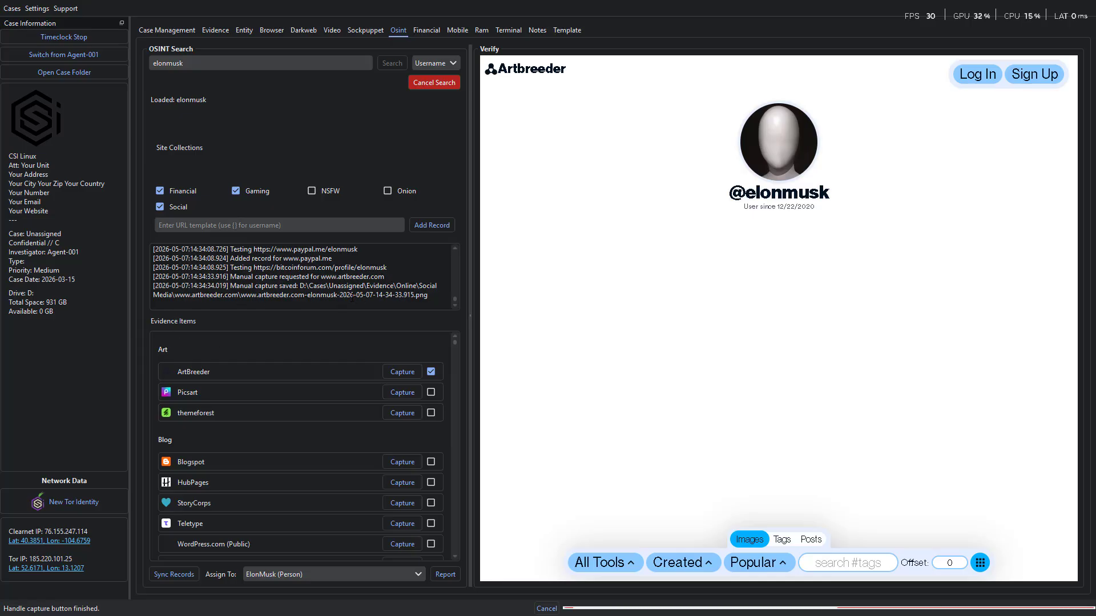
- Preview the Picsart and themeforest profiles, accepting themeforest's cookies, and mark both as verified evidence
{"action": "left_click", "coordinate": [183, 393]}
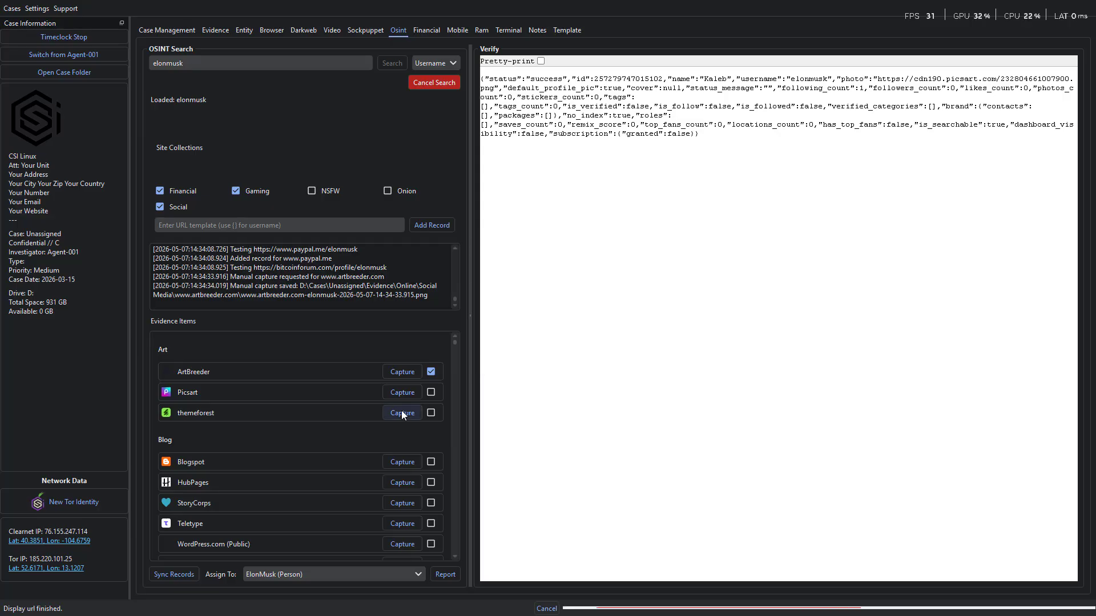
{"action": "left_click", "coordinate": [431, 393]}
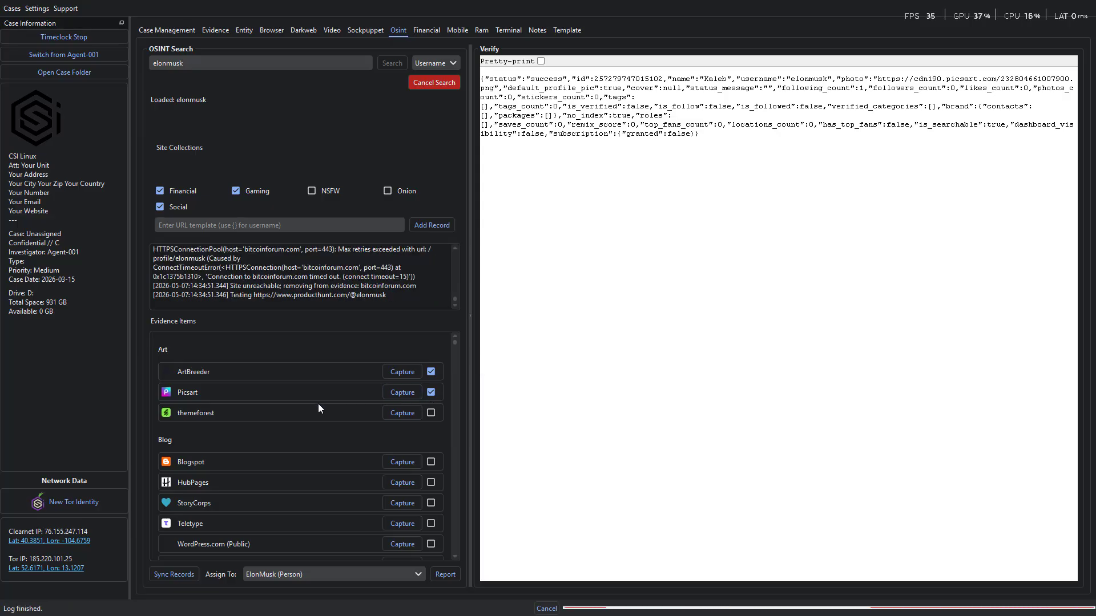
{"action": "left_click", "coordinate": [218, 418]}
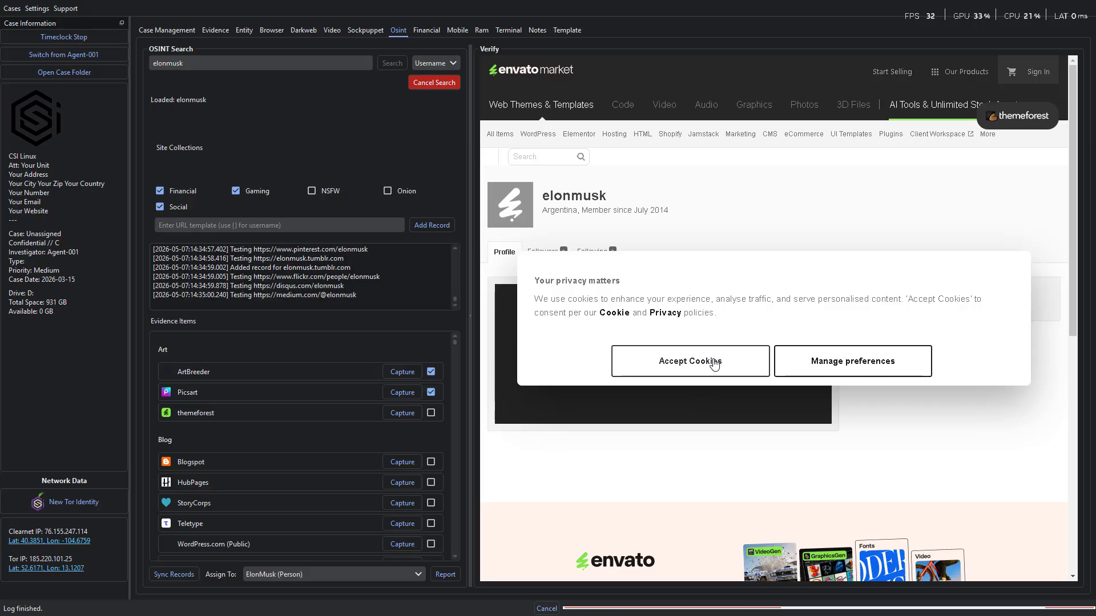
{"action": "left_click", "coordinate": [715, 369]}
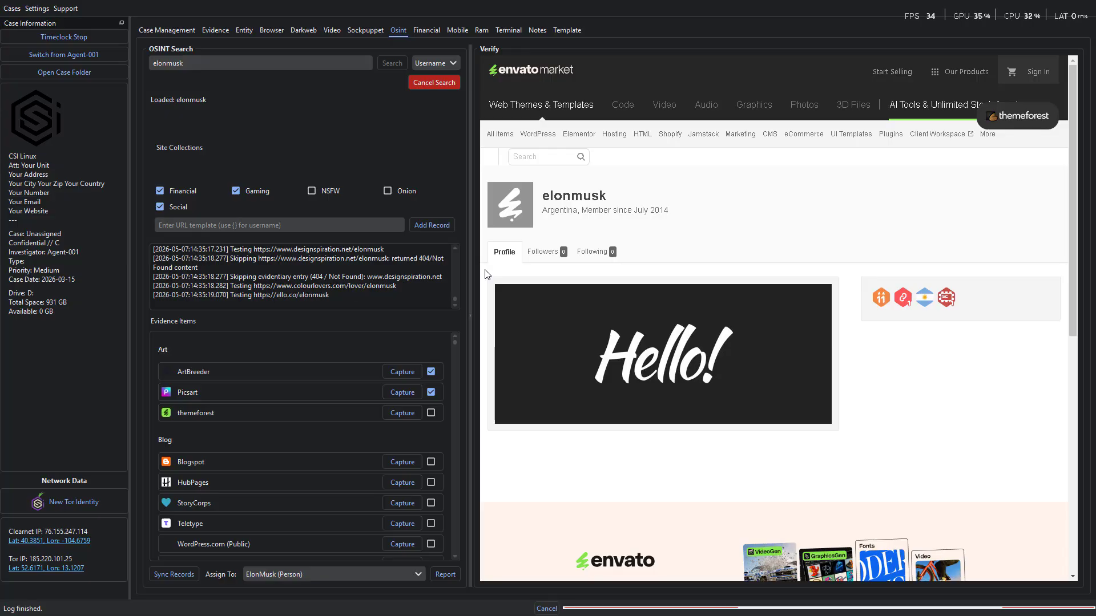
{"action": "left_click", "coordinate": [403, 414]}
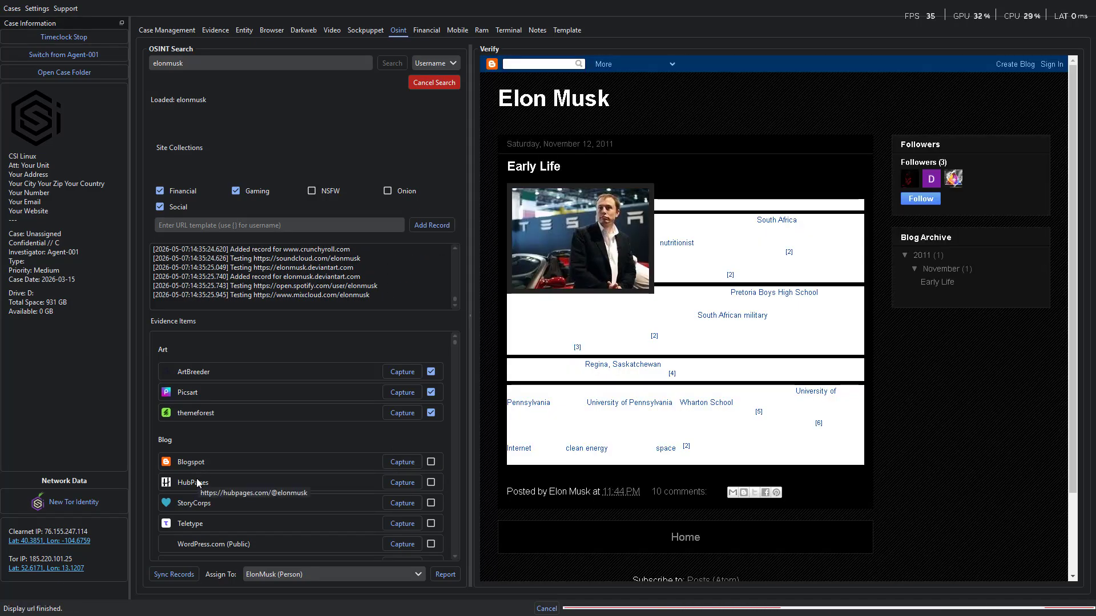
- Mark the Blogspot, HubPages and Teletype profiles as verified evidence and capture their pages
{"action": "left_click", "coordinate": [431, 462]}
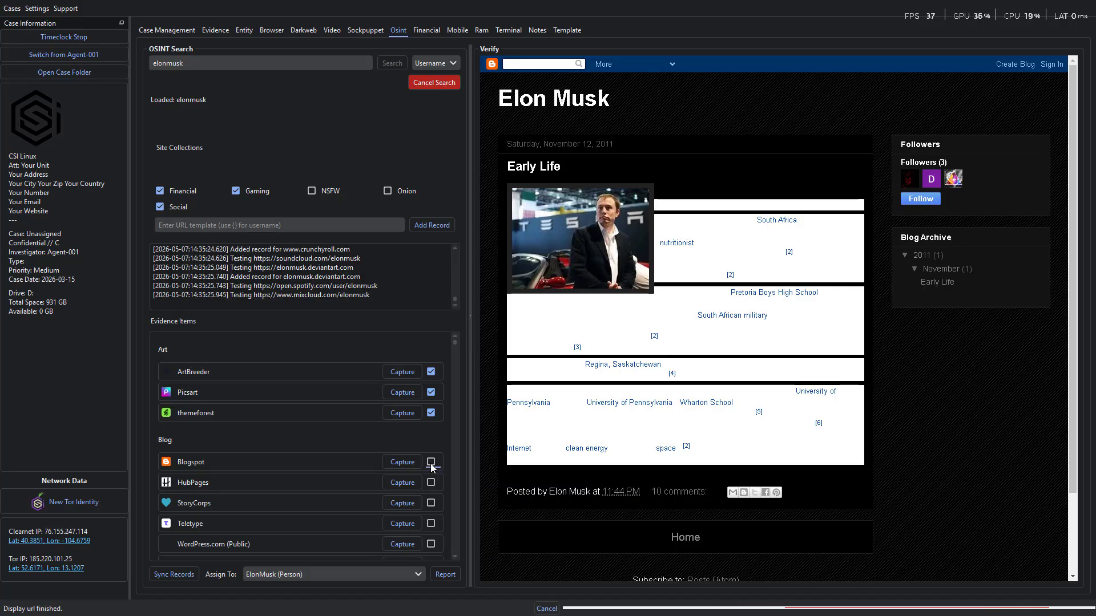
{"action": "left_click", "coordinate": [409, 463]}
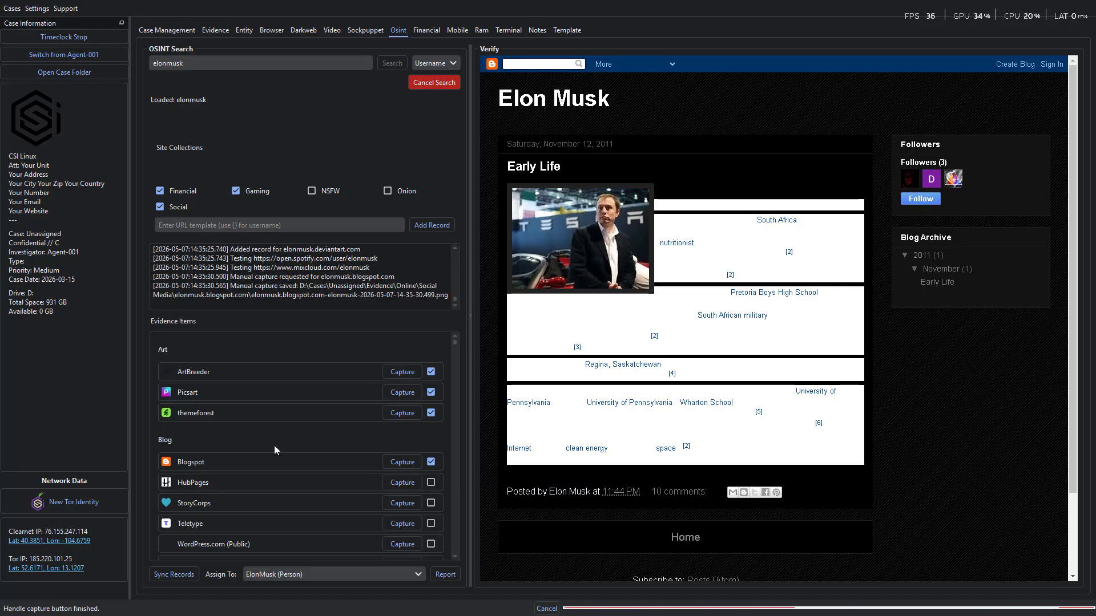
{"action": "left_click", "coordinate": [234, 484]}
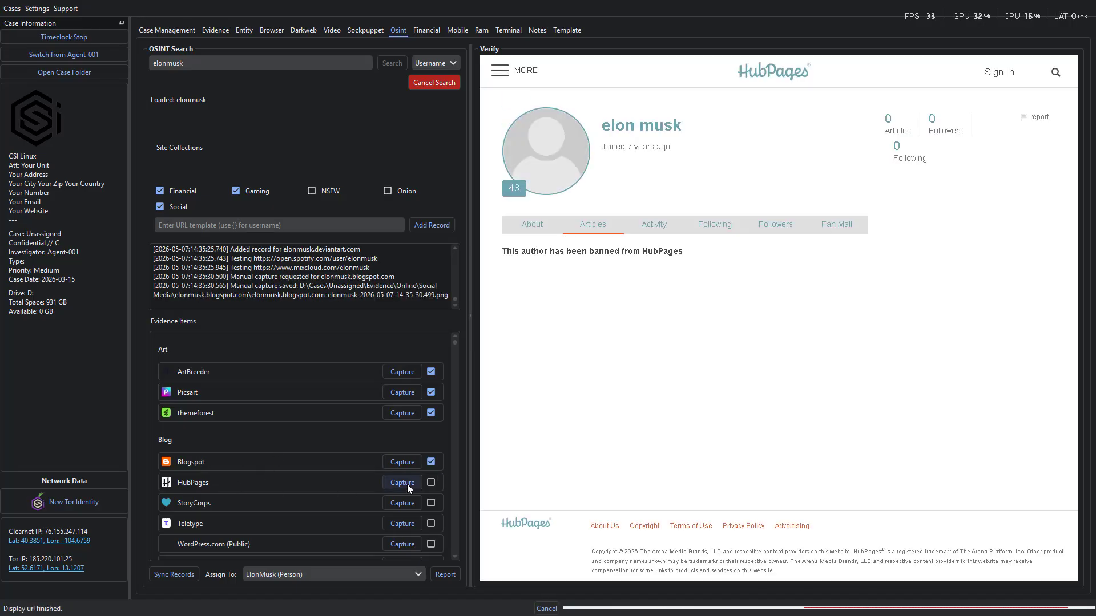
{"action": "left_click", "coordinate": [431, 482]}
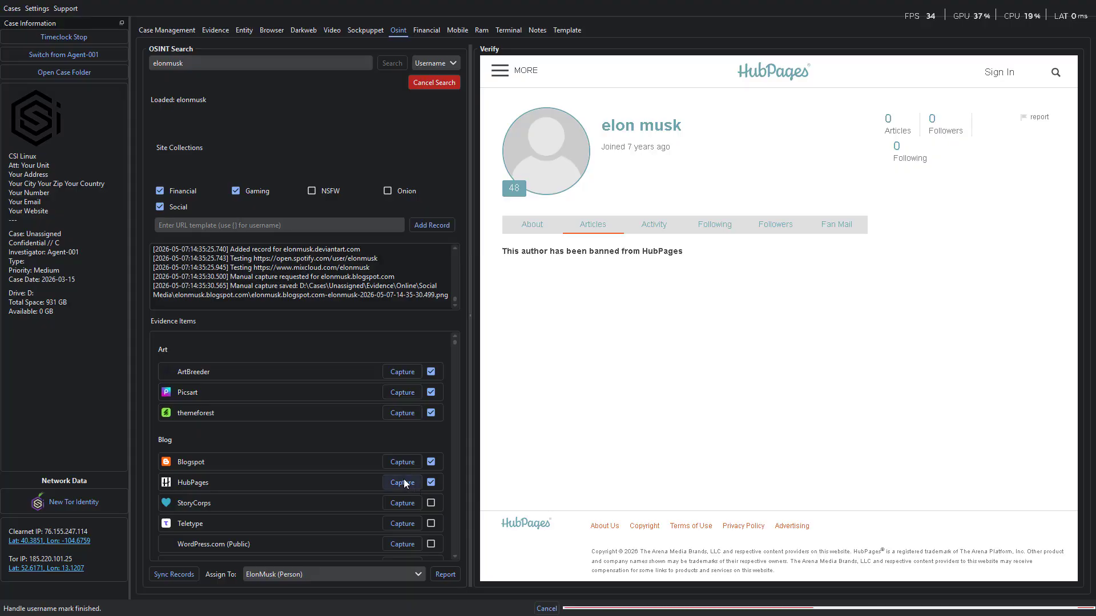
{"action": "left_click", "coordinate": [404, 484]}
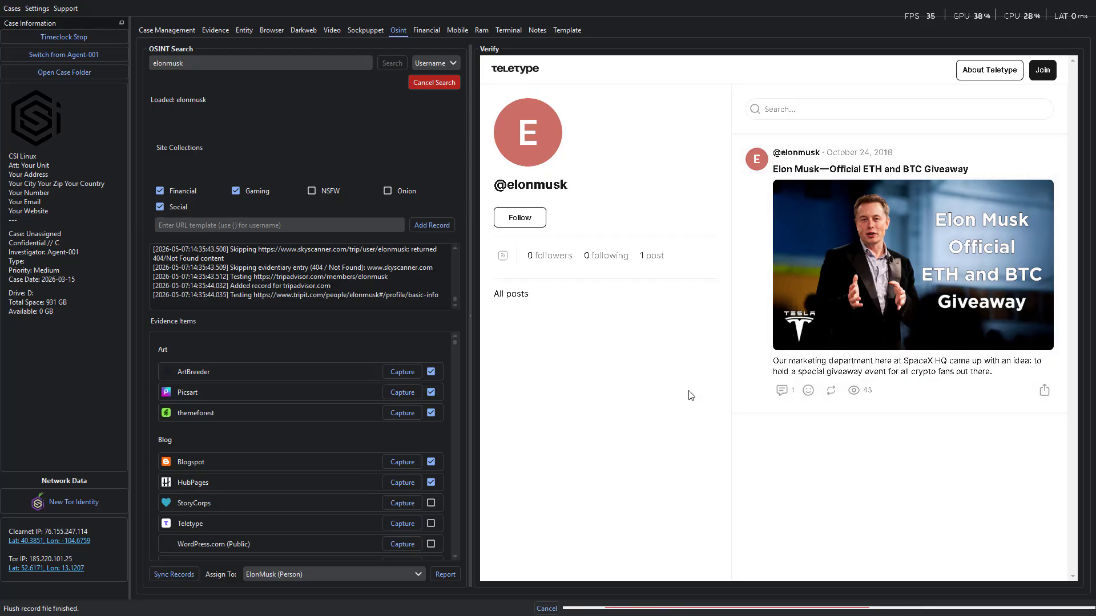
{"action": "left_click", "coordinate": [402, 524]}
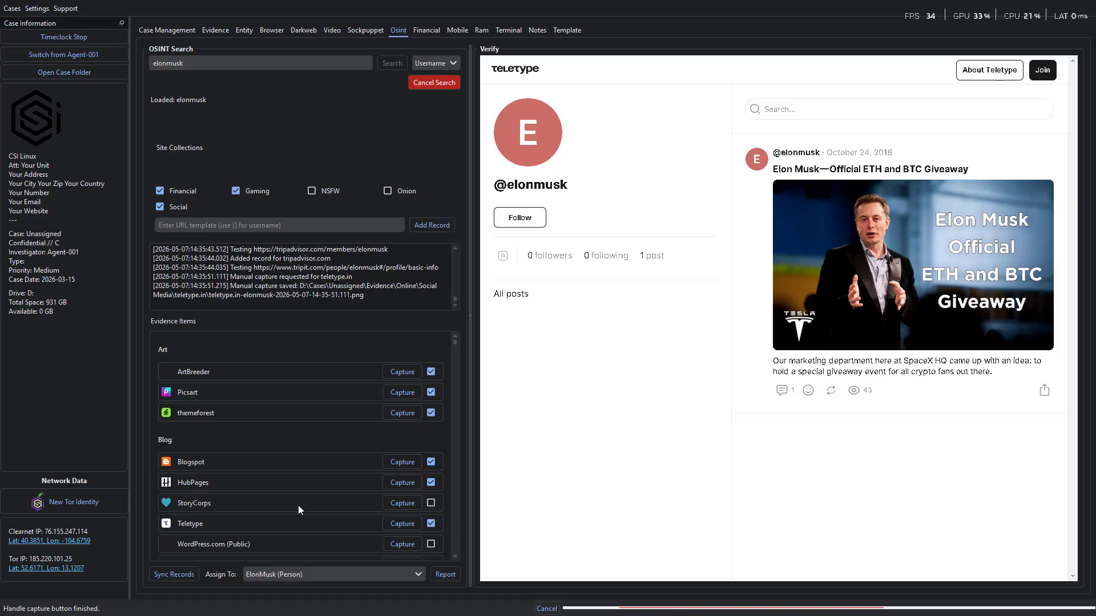
- Sync the records to keep only the verified evidence items and generate the report assigned to ElonMusk (Person)
{"action": "scroll", "coordinate": [286, 475], "scroll_direction": "down", "scroll_amount": 3}
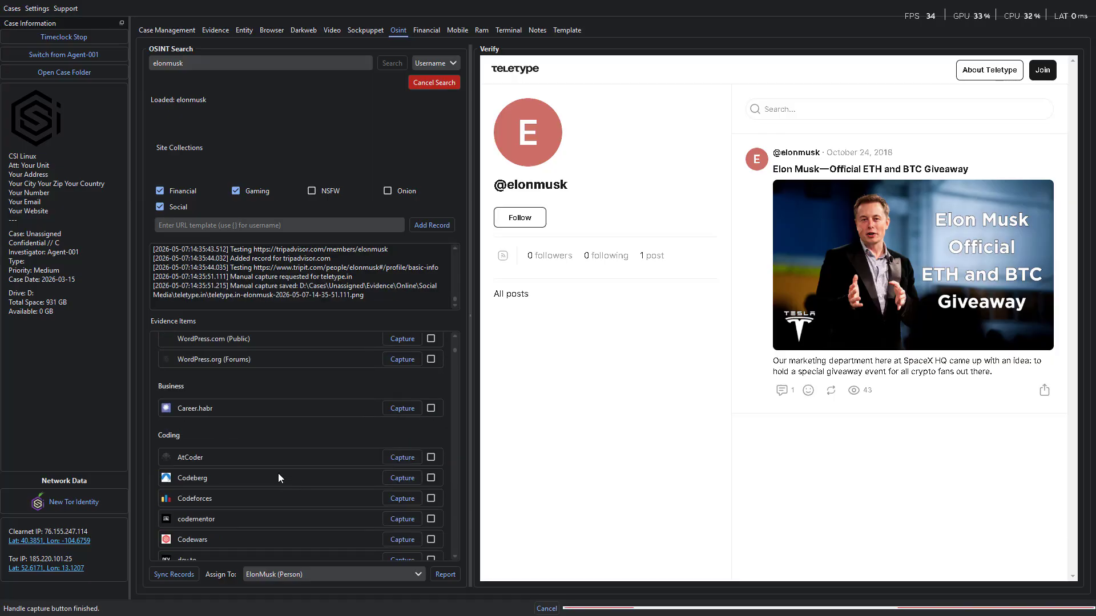
{"action": "scroll", "coordinate": [279, 474], "scroll_direction": "up", "scroll_amount": 3}
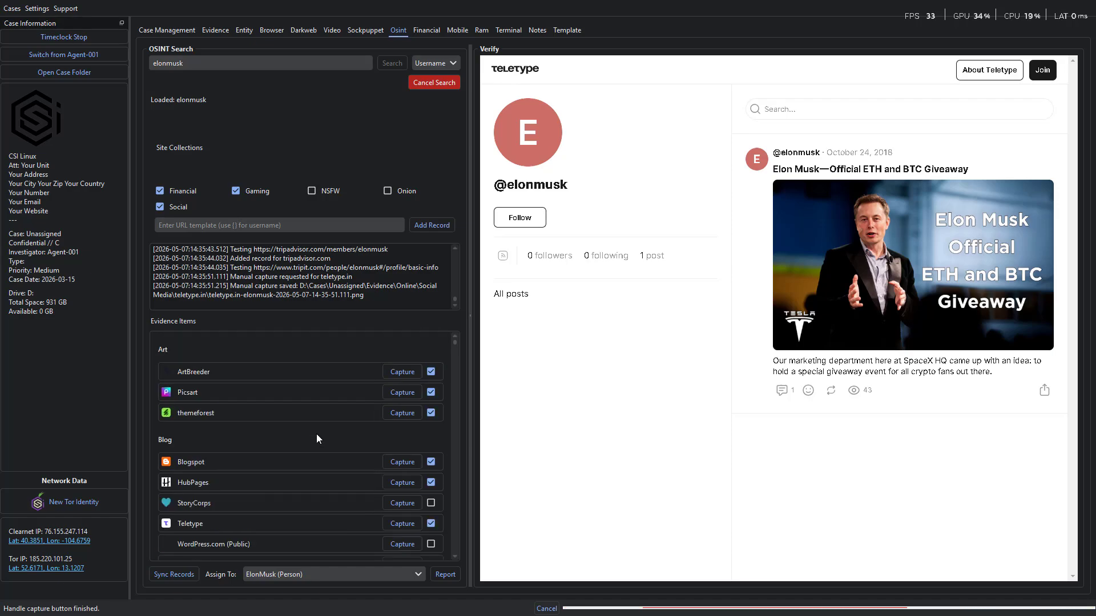
{"action": "left_click", "coordinate": [175, 577]}
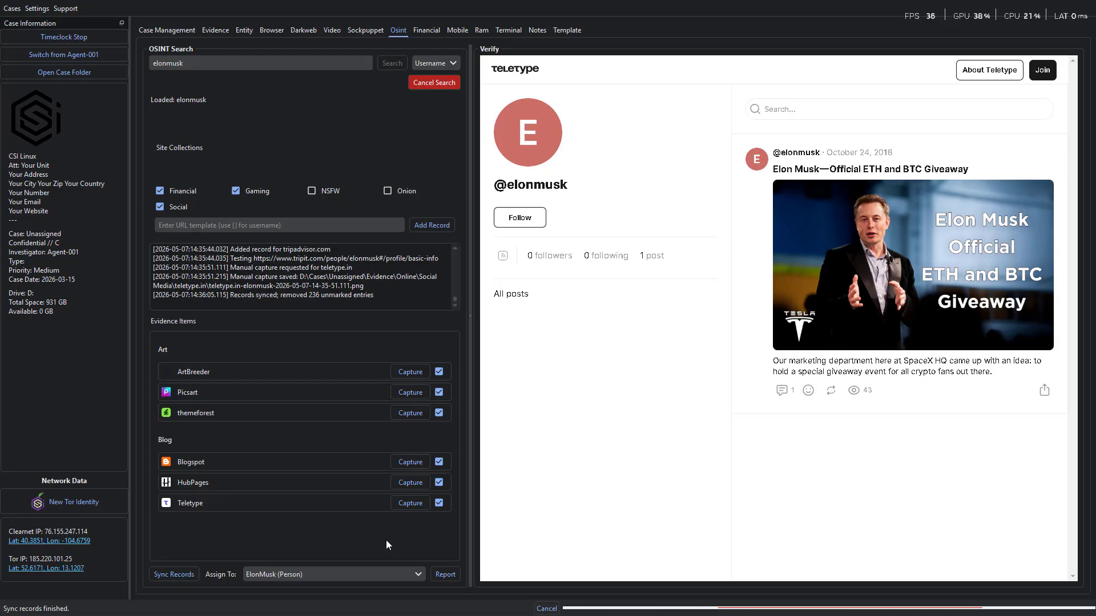
{"action": "left_click", "coordinate": [449, 576]}
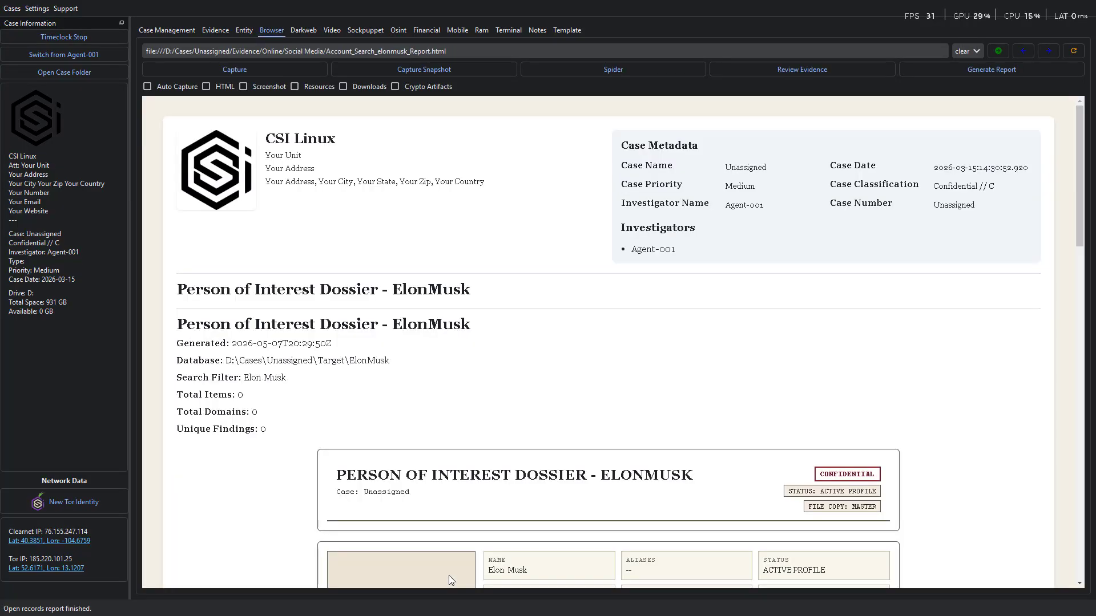
- Examine the username evidence report, including the marked evidence items with their previews, the evidence overview and the IP intelligence section
{"action": "scroll", "coordinate": [813, 264], "scroll_direction": "down", "scroll_amount": 4}
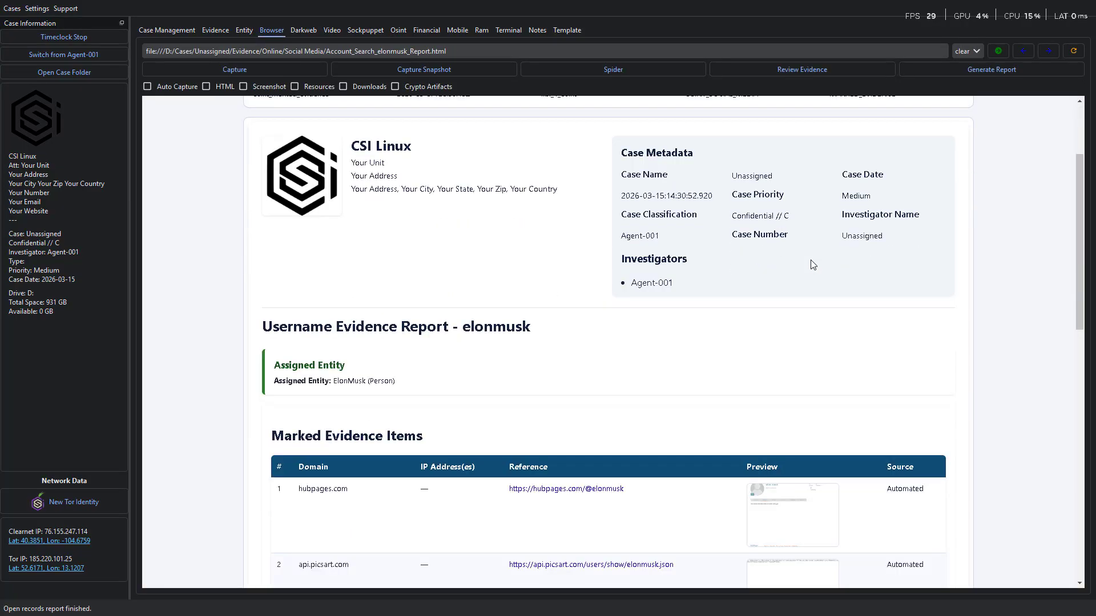
{"action": "scroll", "coordinate": [813, 264], "scroll_direction": "down", "scroll_amount": 3}
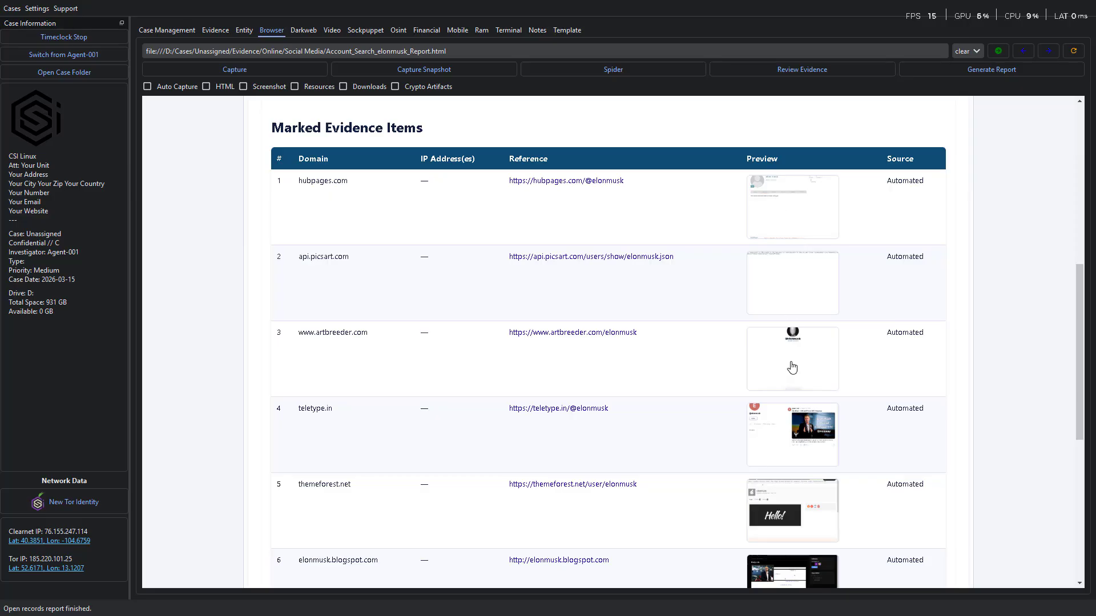
{"action": "scroll", "coordinate": [804, 484], "scroll_direction": "down", "scroll_amount": 3}
{"action": "scroll", "coordinate": [824, 457], "scroll_direction": "up", "scroll_amount": 2}
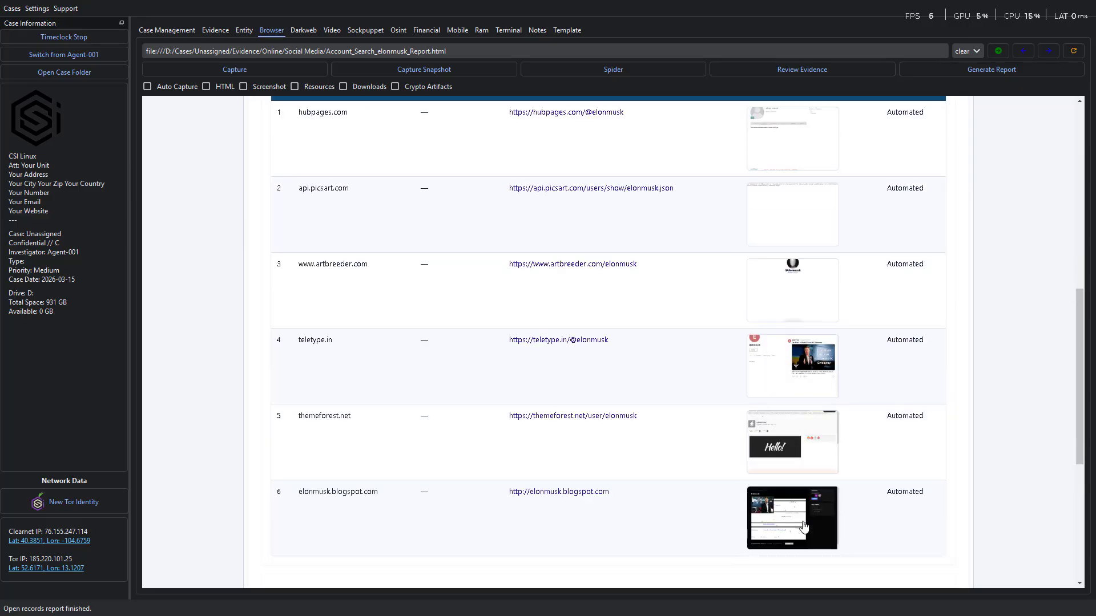
{"action": "right_click", "coordinate": [766, 512]}
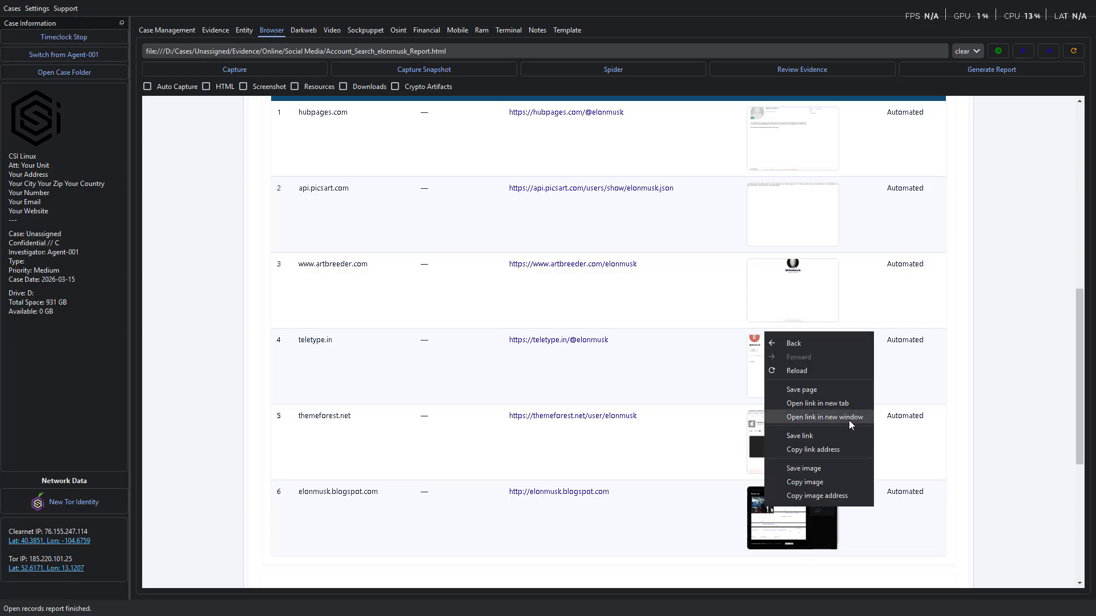
{"action": "left_click", "coordinate": [958, 396]}
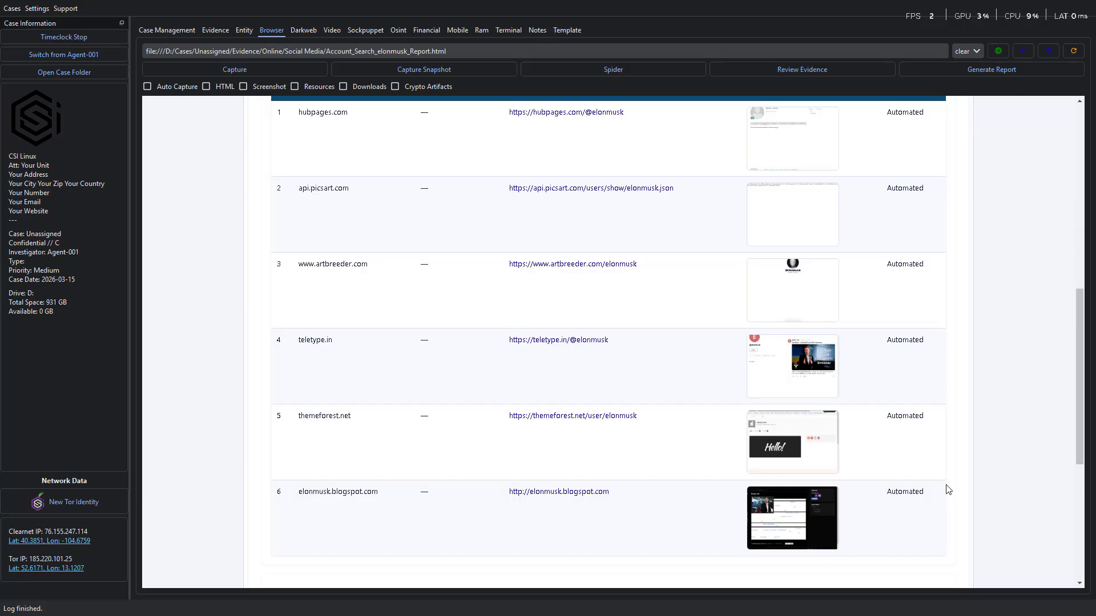
{"action": "scroll", "coordinate": [699, 298], "scroll_direction": "up", "scroll_amount": 4}
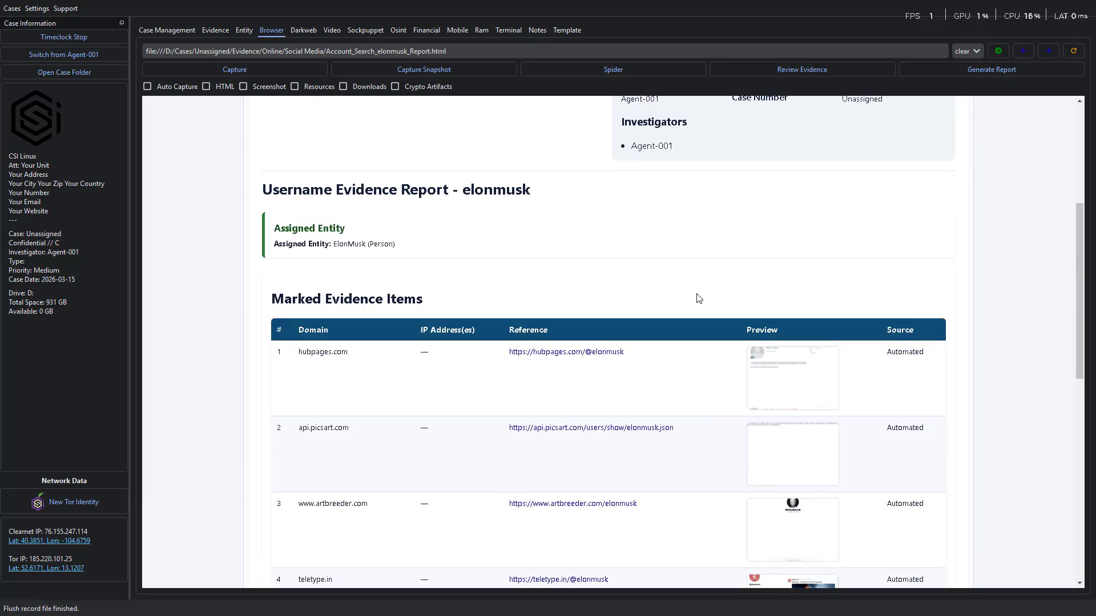
{"action": "scroll", "coordinate": [477, 198], "scroll_direction": "down", "scroll_amount": 4}
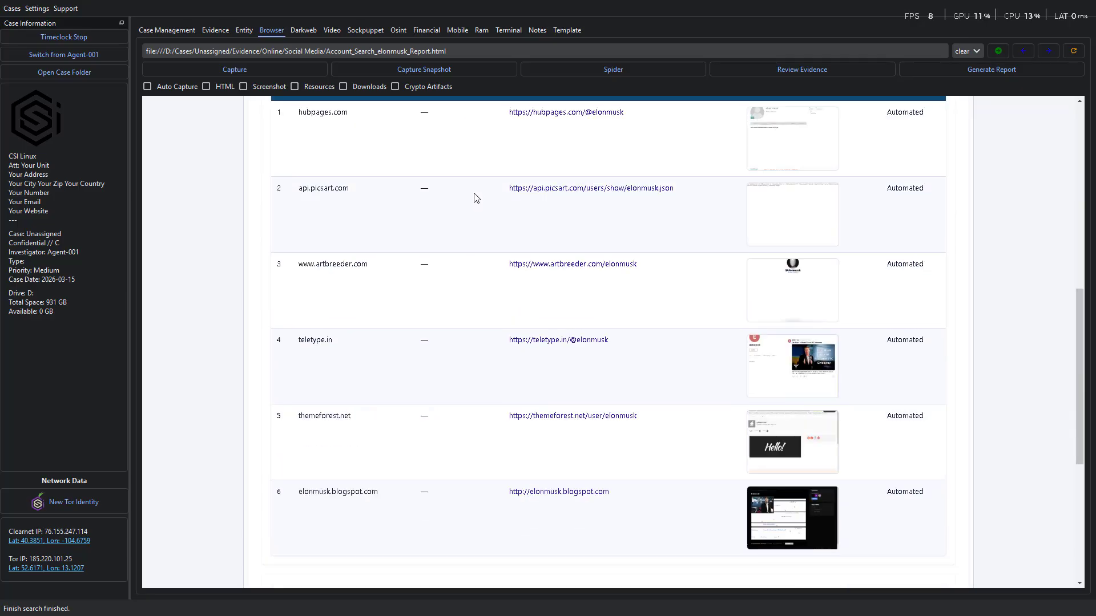
{"action": "scroll", "coordinate": [477, 198], "scroll_direction": "down", "scroll_amount": 5}
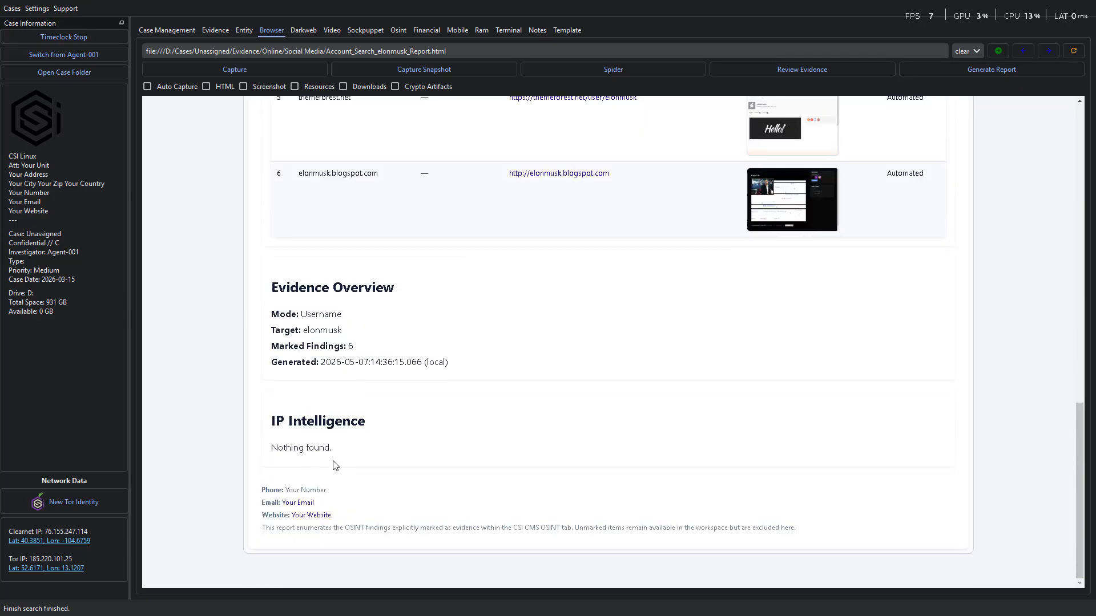
{"action": "left_click_drag", "start_coordinate": [338, 455], "coordinate": [230, 428]}
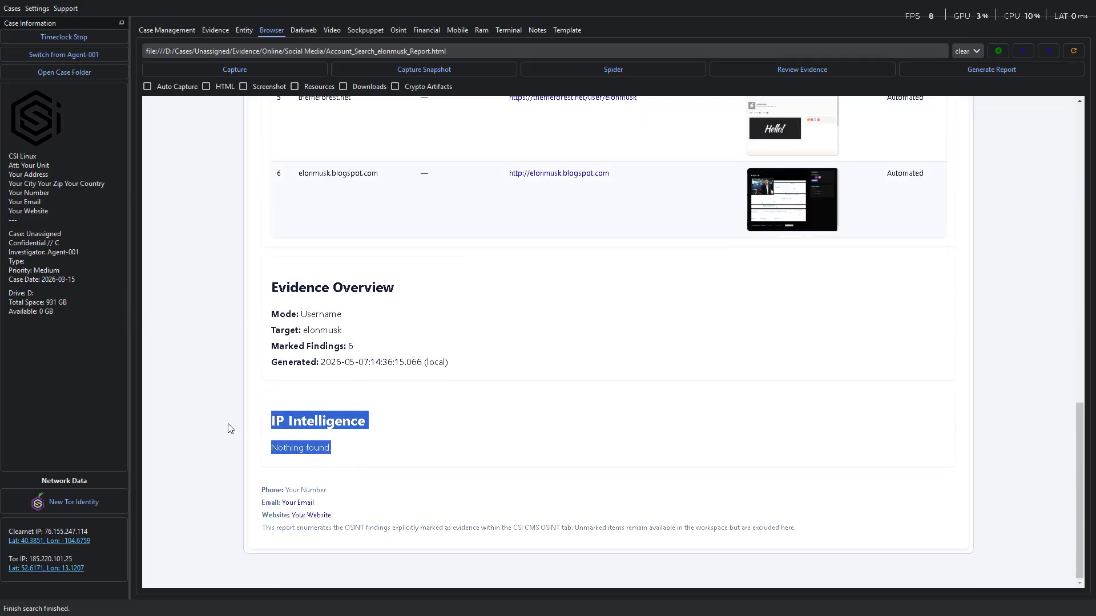
{"action": "left_click", "coordinate": [230, 444]}
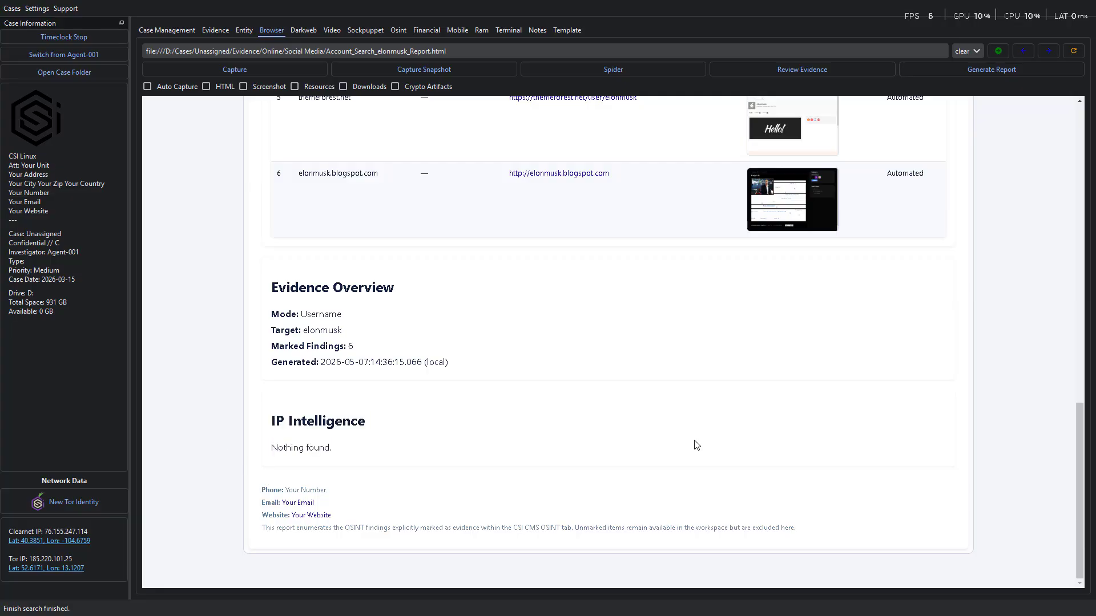
{"action": "scroll", "coordinate": [697, 445], "scroll_direction": "up", "scroll_amount": 8}
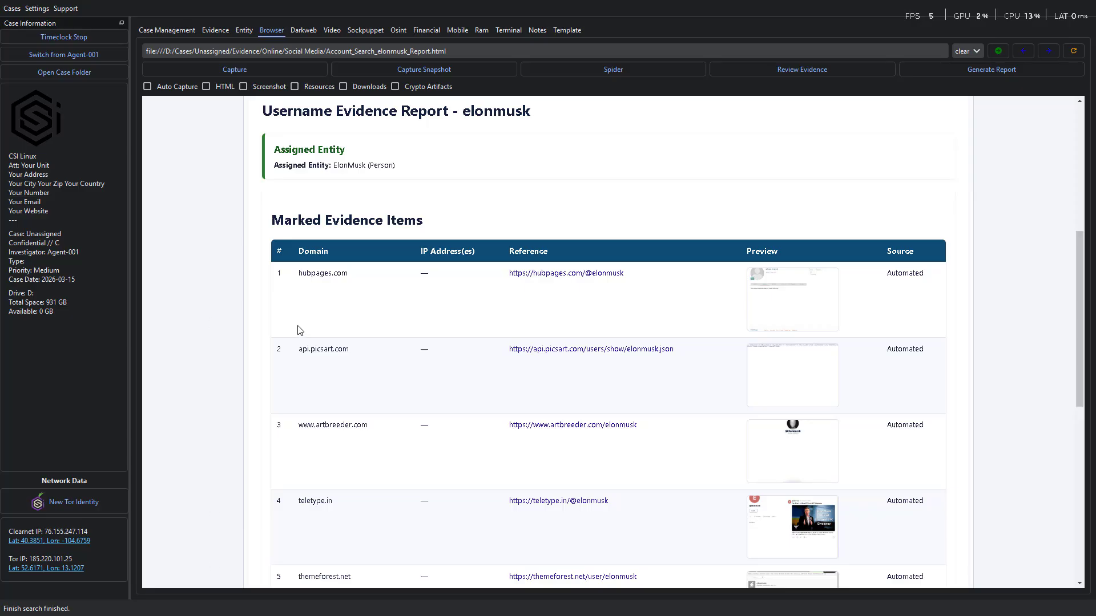
{"action": "left_click", "coordinate": [244, 29]}
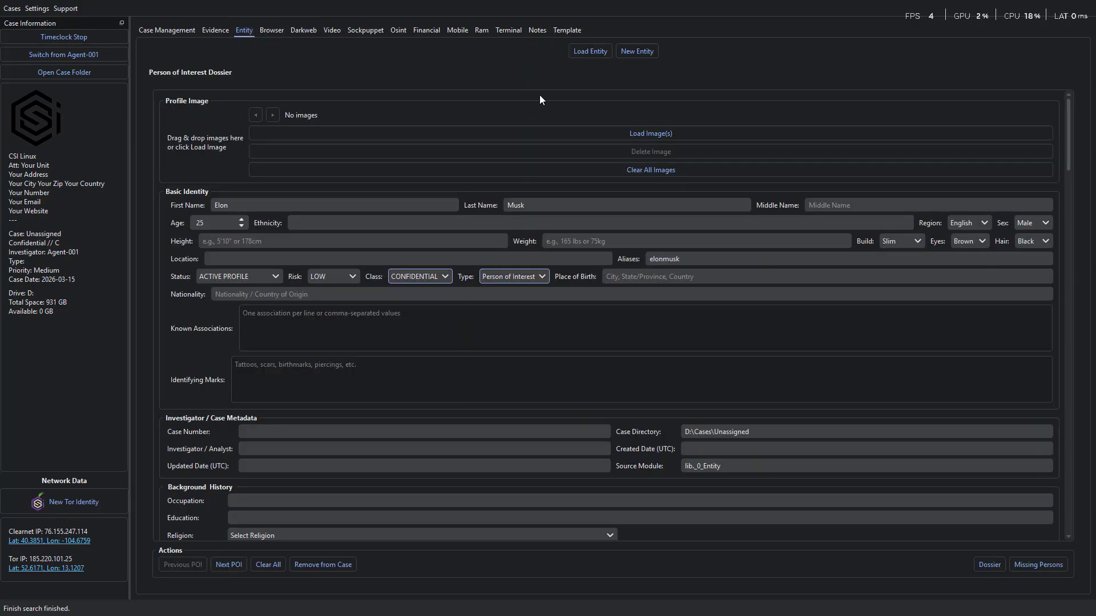
{"action": "scroll", "coordinate": [644, 522], "scroll_direction": "down", "scroll_amount": 5}
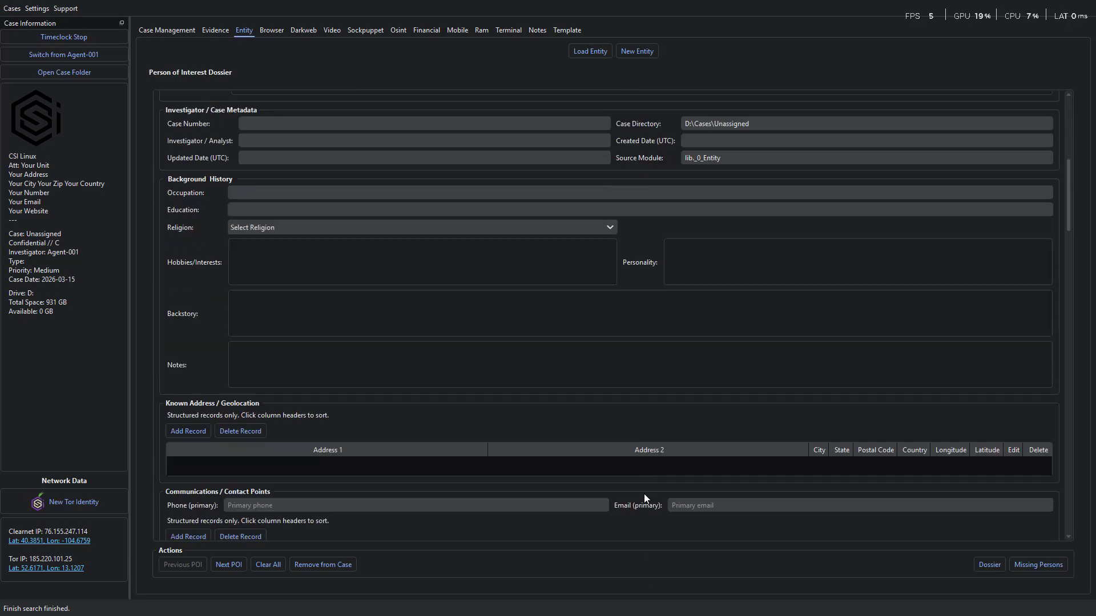
{"action": "scroll", "coordinate": [645, 491], "scroll_direction": "down", "scroll_amount": 15}
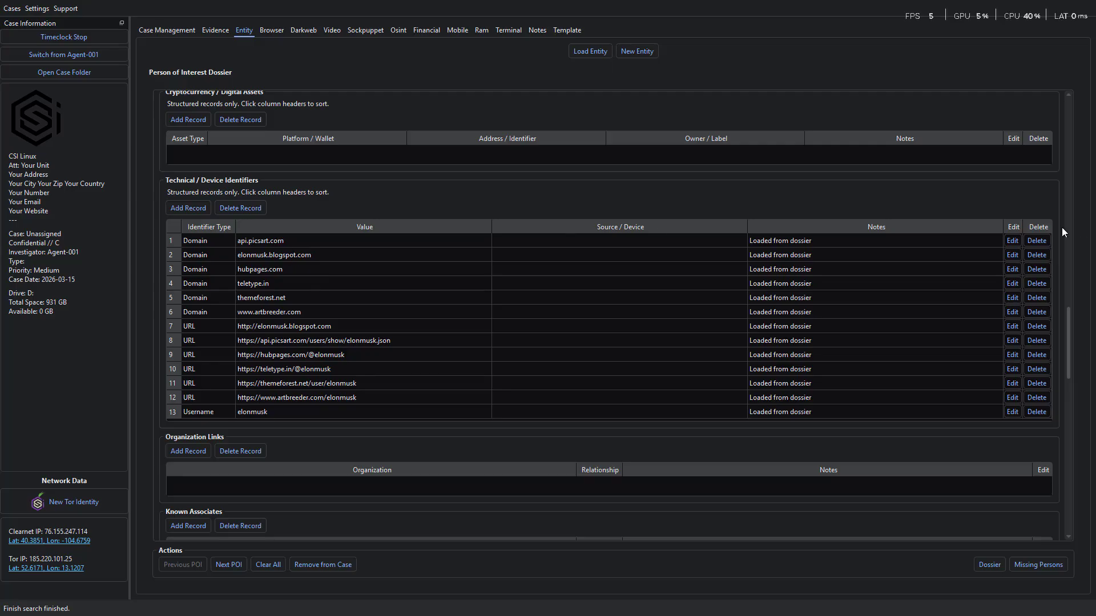
{"action": "left_click", "coordinate": [1037, 241]}
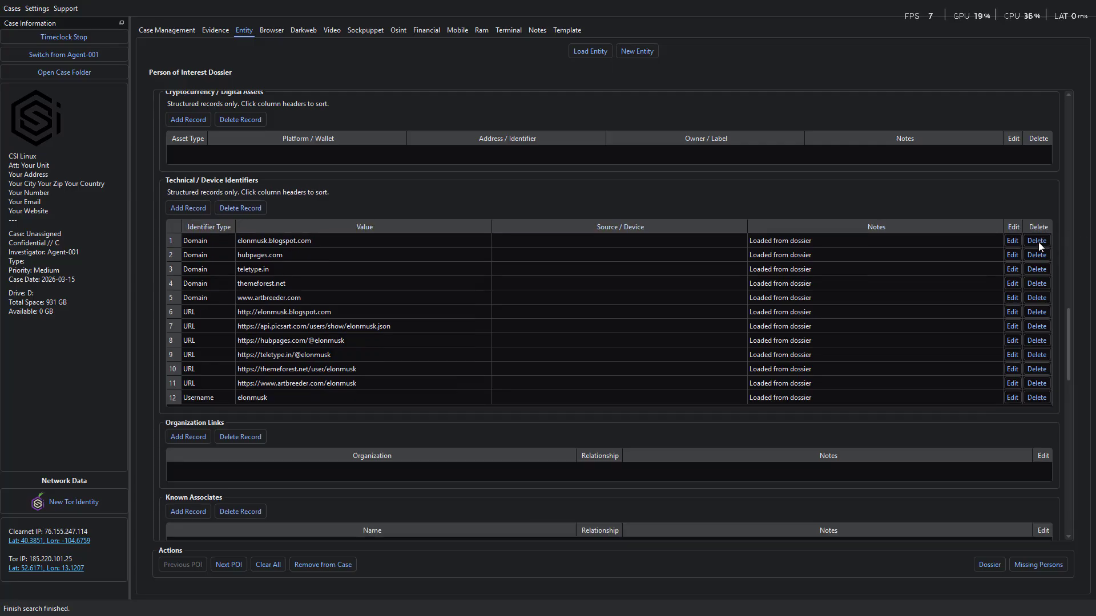
{"action": "left_click", "coordinate": [1037, 241]}
{"action": "left_click", "coordinate": [1037, 241]}
{"action": "left_click", "coordinate": [1037, 241]}
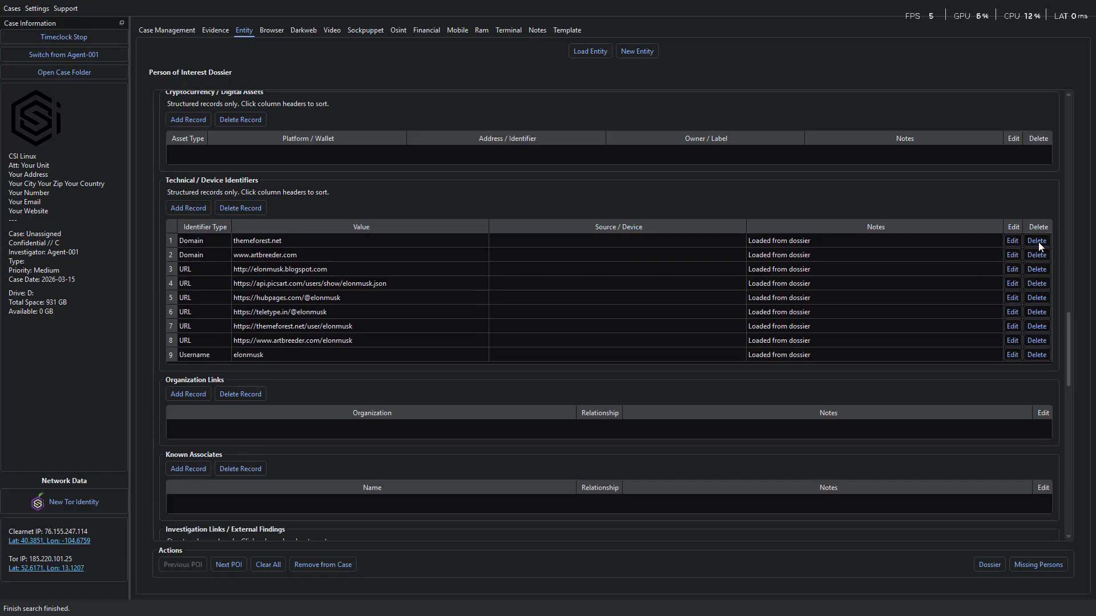
{"action": "left_click", "coordinate": [1037, 241]}
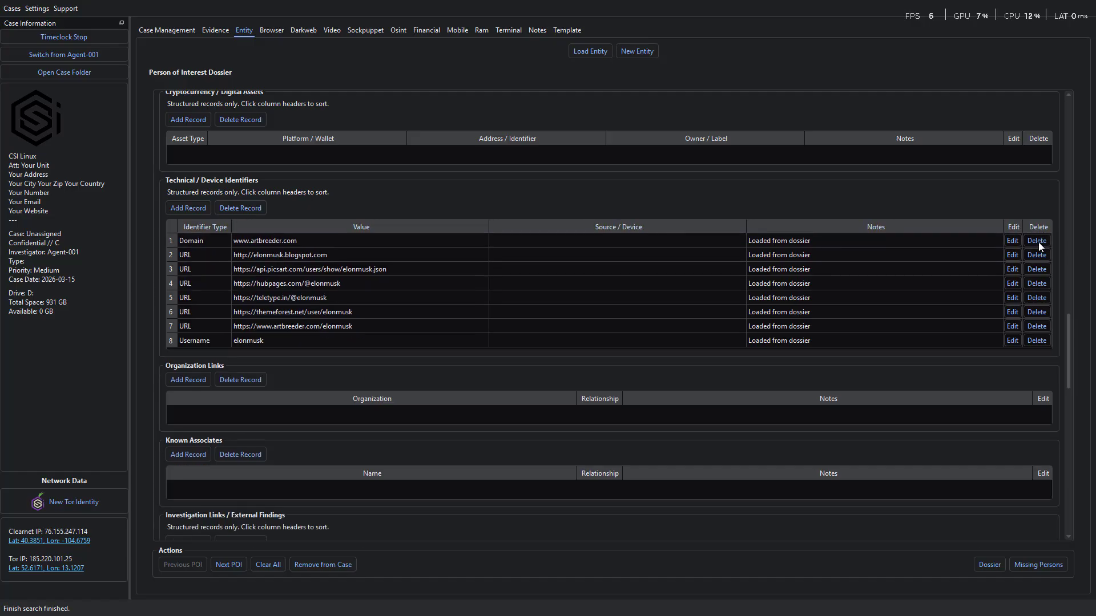
{"action": "left_click", "coordinate": [1038, 241]}
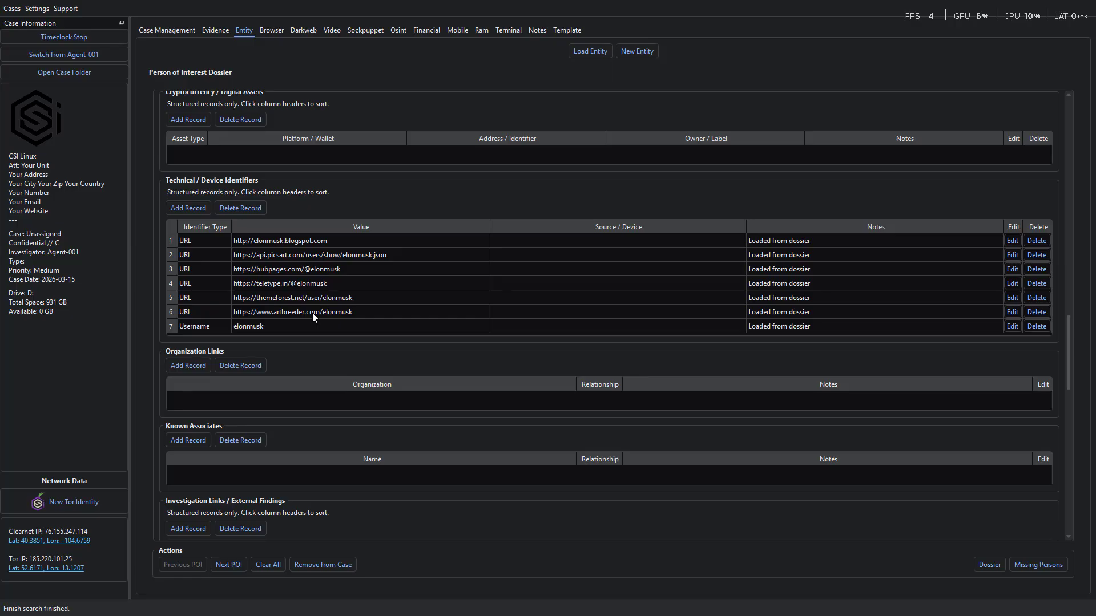
- Review the elonmusk username record and the other sections of the entity dossier, and return to the OSINT username search
{"action": "left_click", "coordinate": [243, 324]}
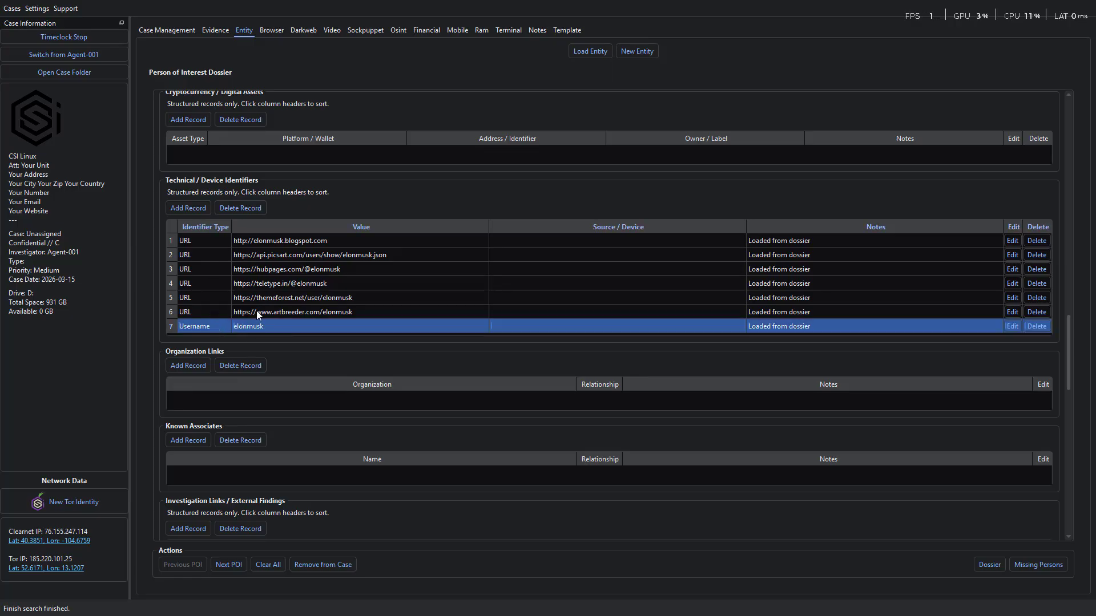
{"action": "scroll", "coordinate": [628, 398], "scroll_direction": "down", "scroll_amount": 9}
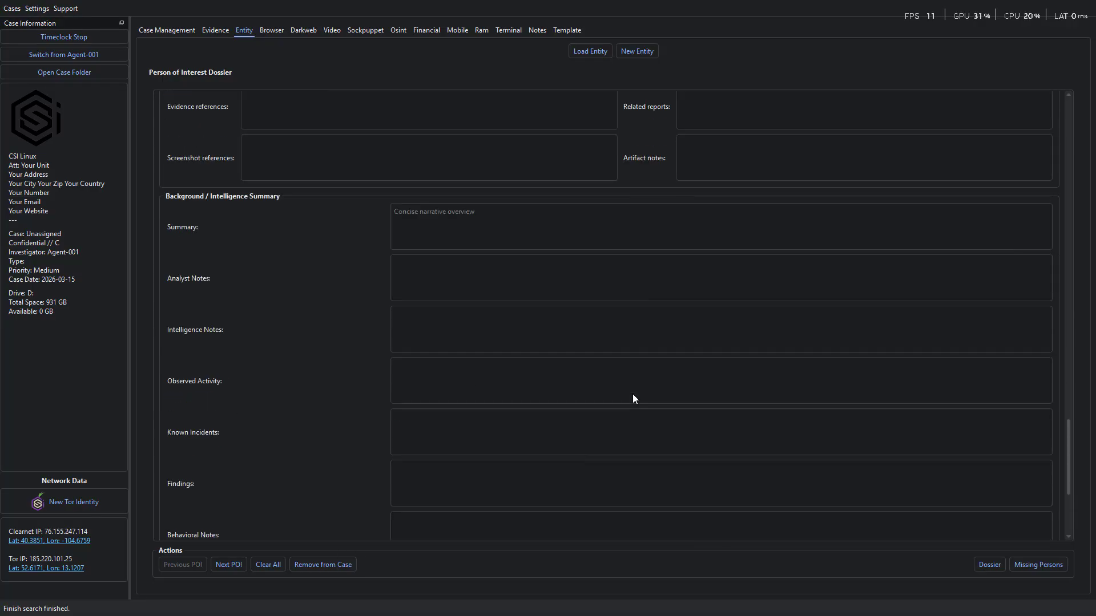
{"action": "scroll", "coordinate": [633, 394], "scroll_direction": "up", "scroll_amount": 20}
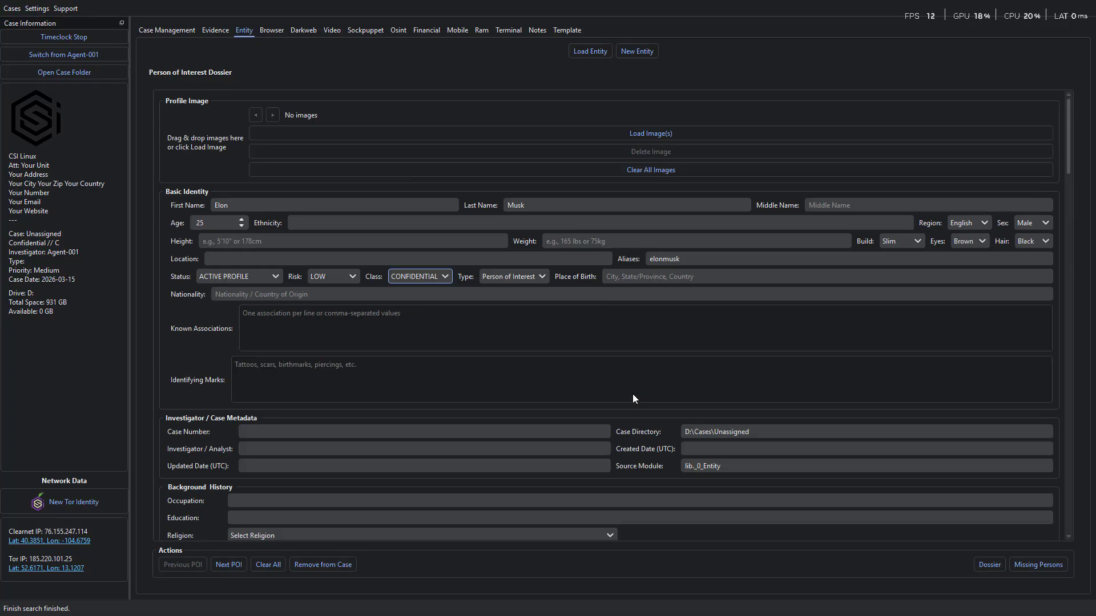
{"action": "scroll", "coordinate": [632, 395], "scroll_direction": "down", "scroll_amount": 4}
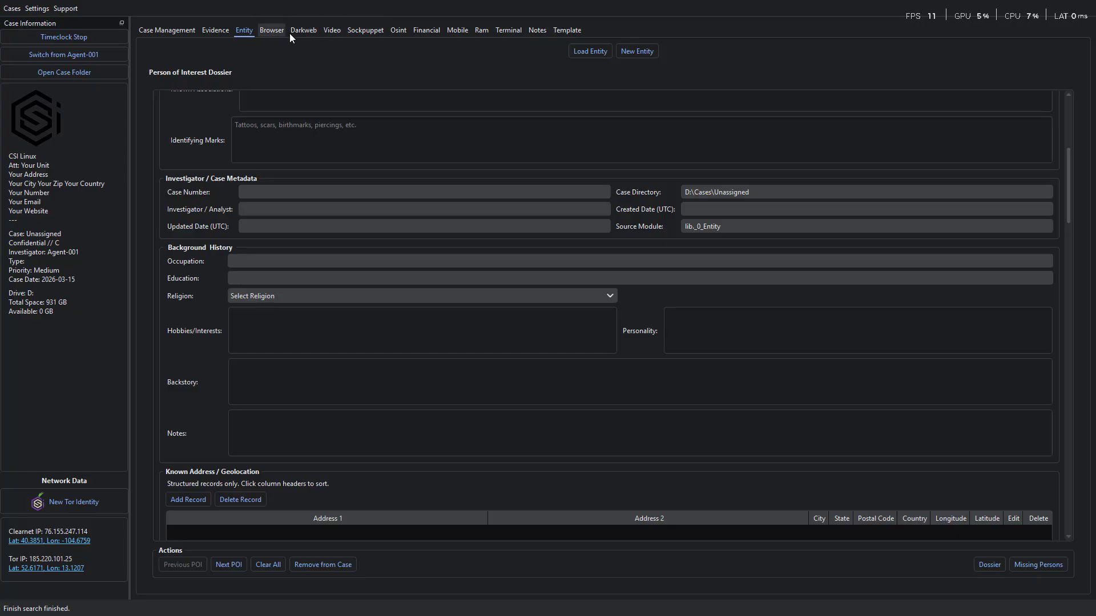
{"action": "left_click", "coordinate": [399, 33]}
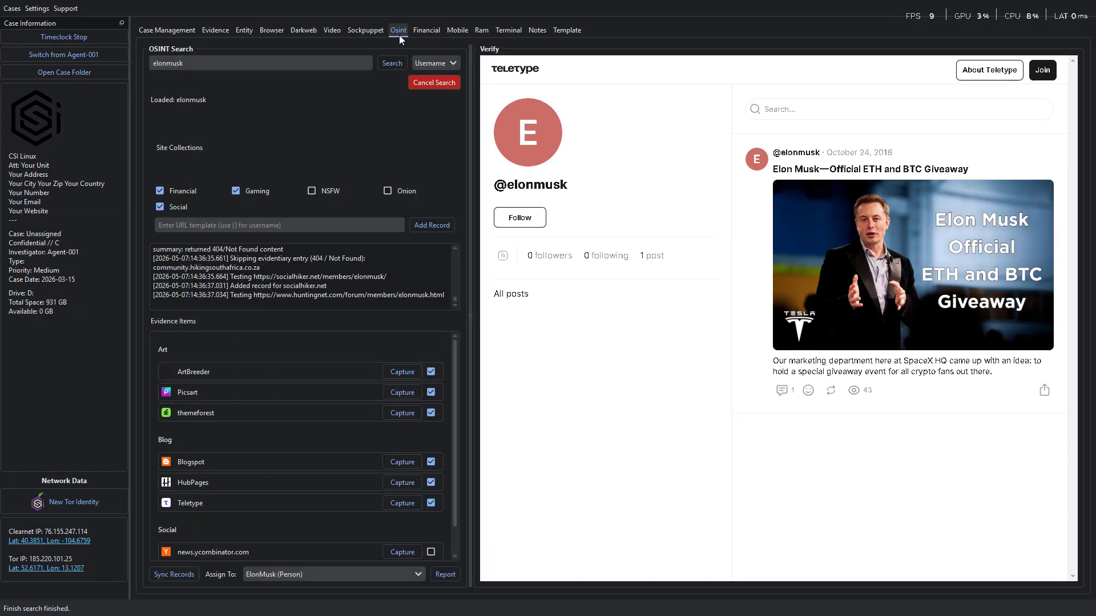